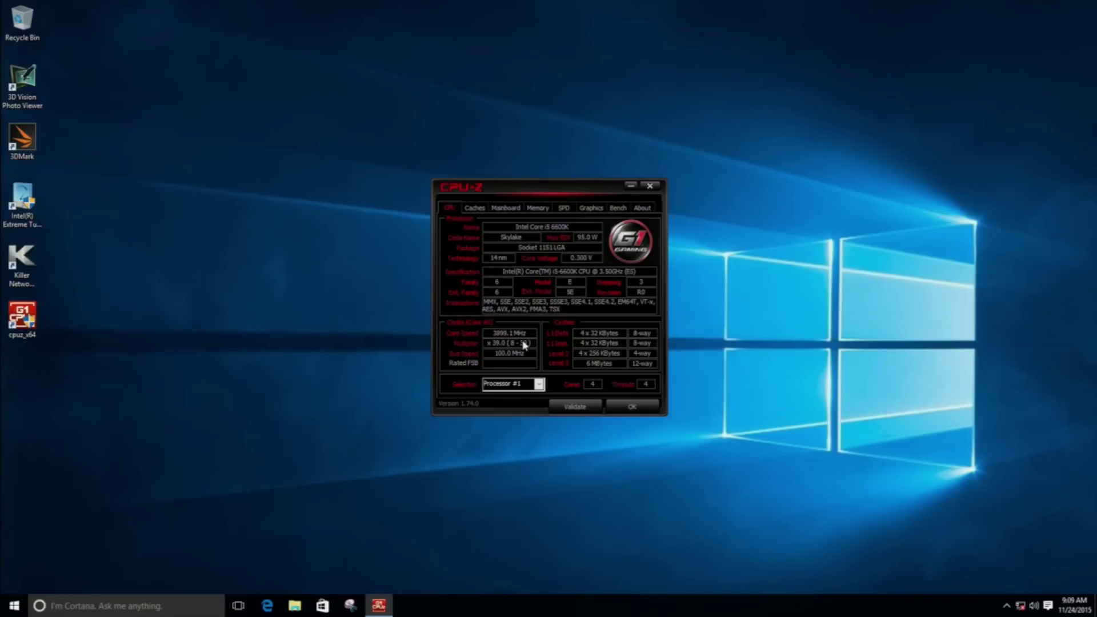
- Launch Intel Extreme Tuning Utility and run its benchmark on the stock CPU settings
click(650, 186)
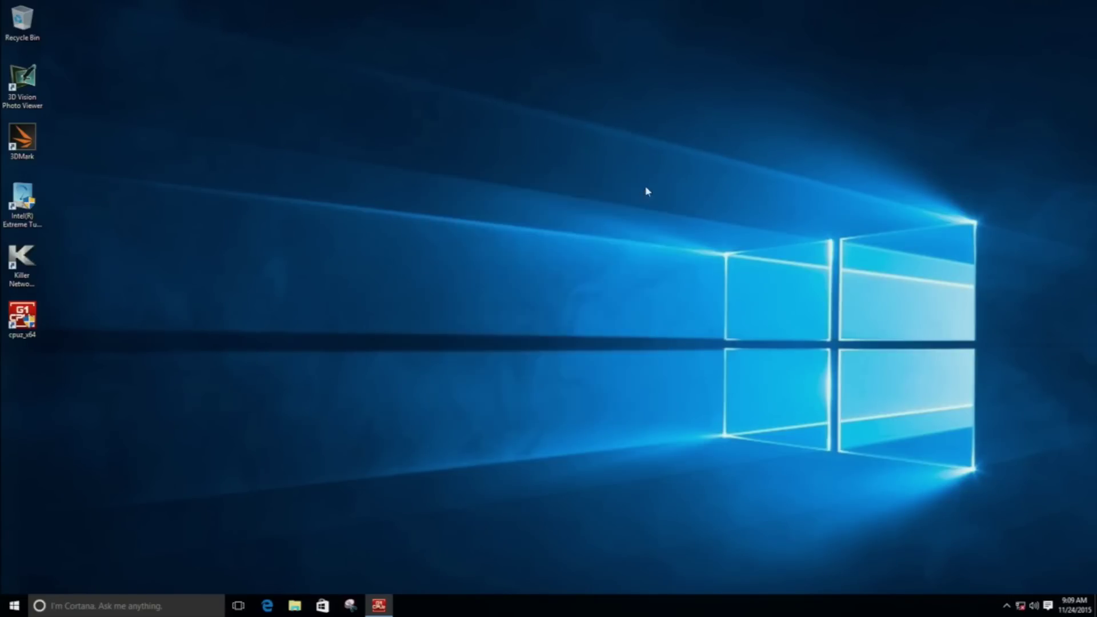
double_click(22, 203)
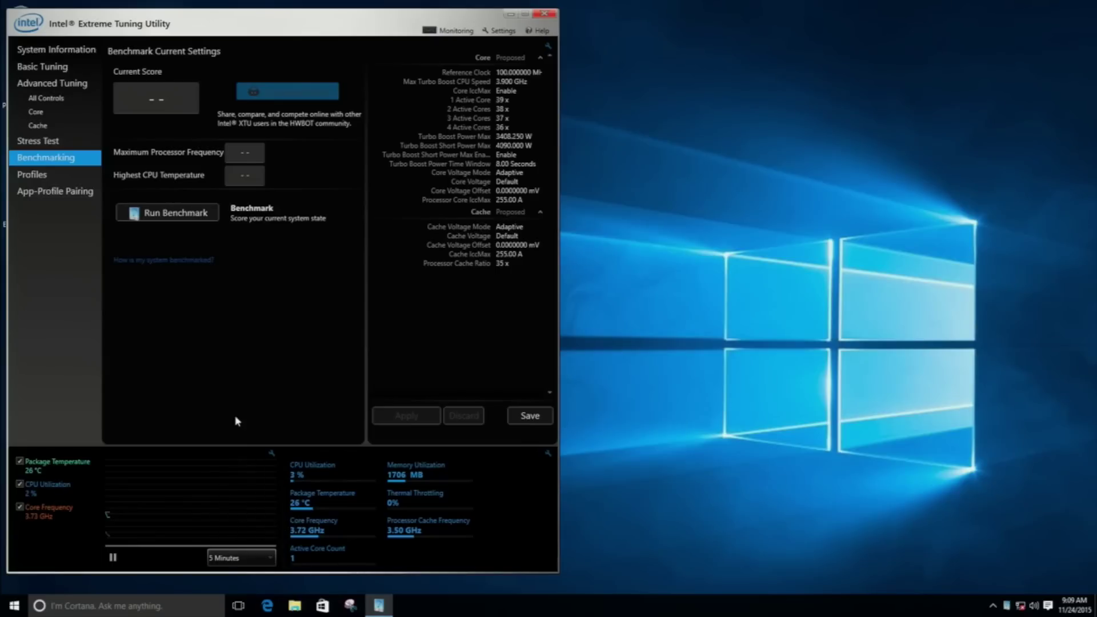
click(157, 214)
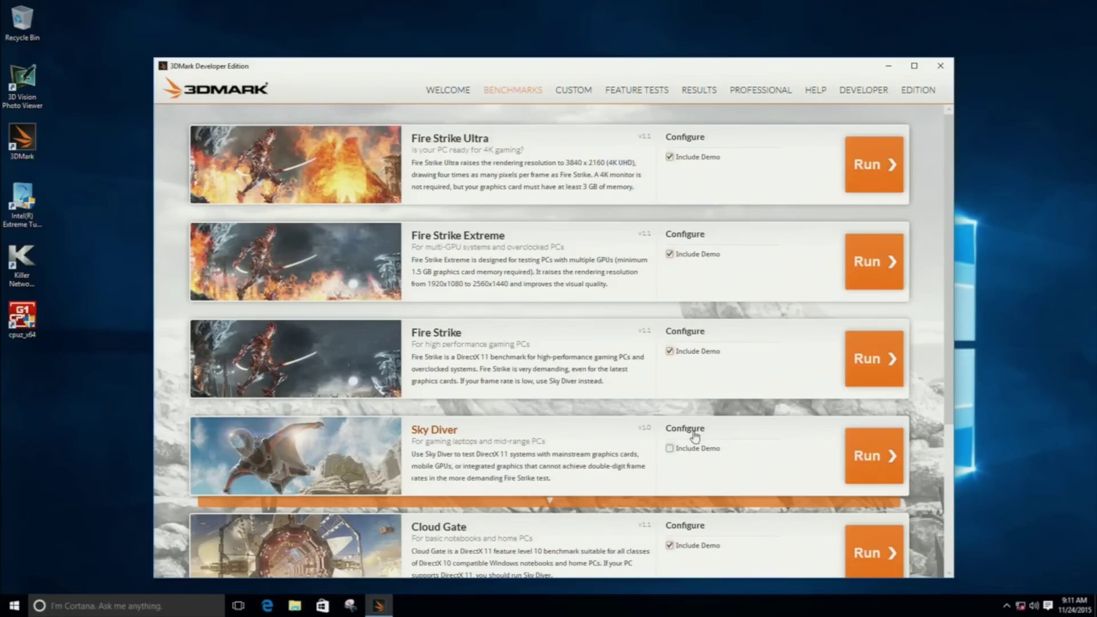
- Run the Sky Diver test from the 3DMark benchmarks list
click(857, 452)
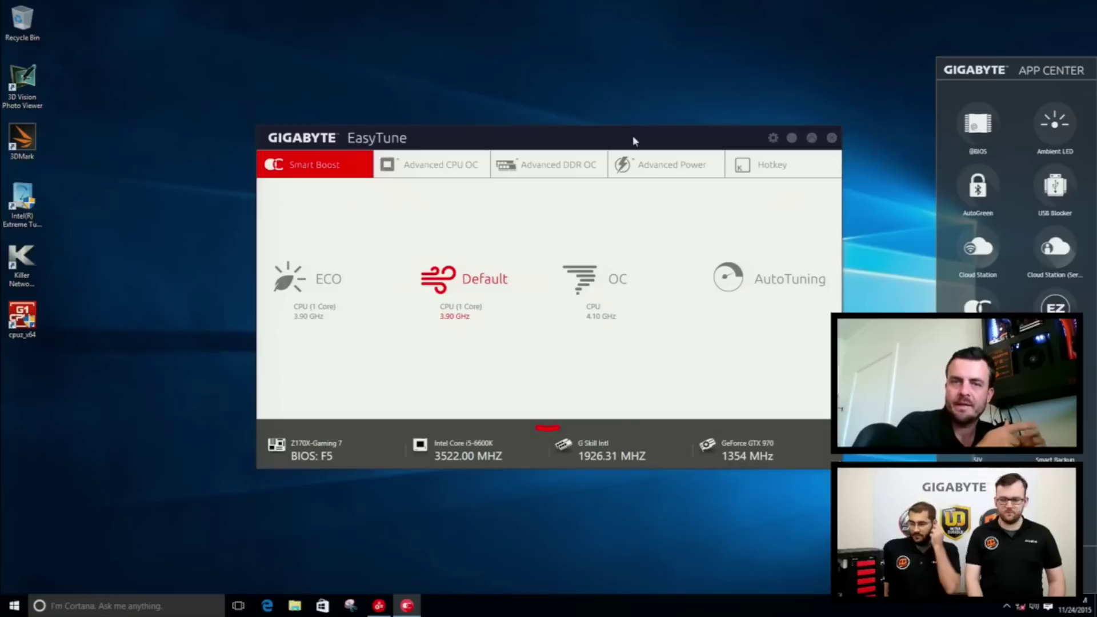
- Move the EasyTune window to the upper left of the screen
drag(632, 136, 438, 47)
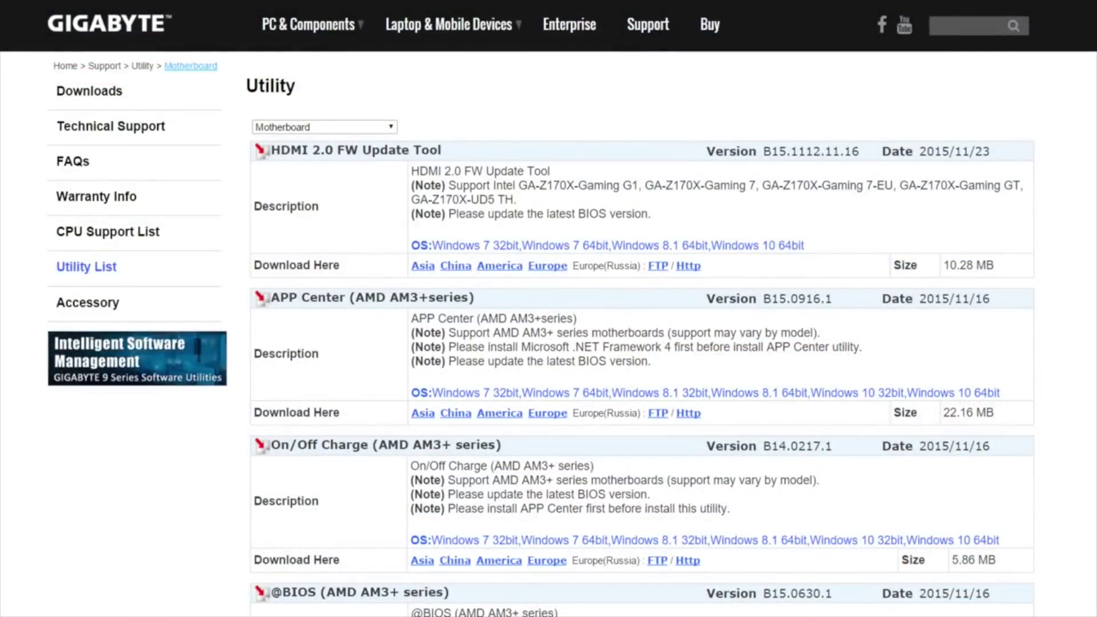
drag(475, 297, 289, 298)
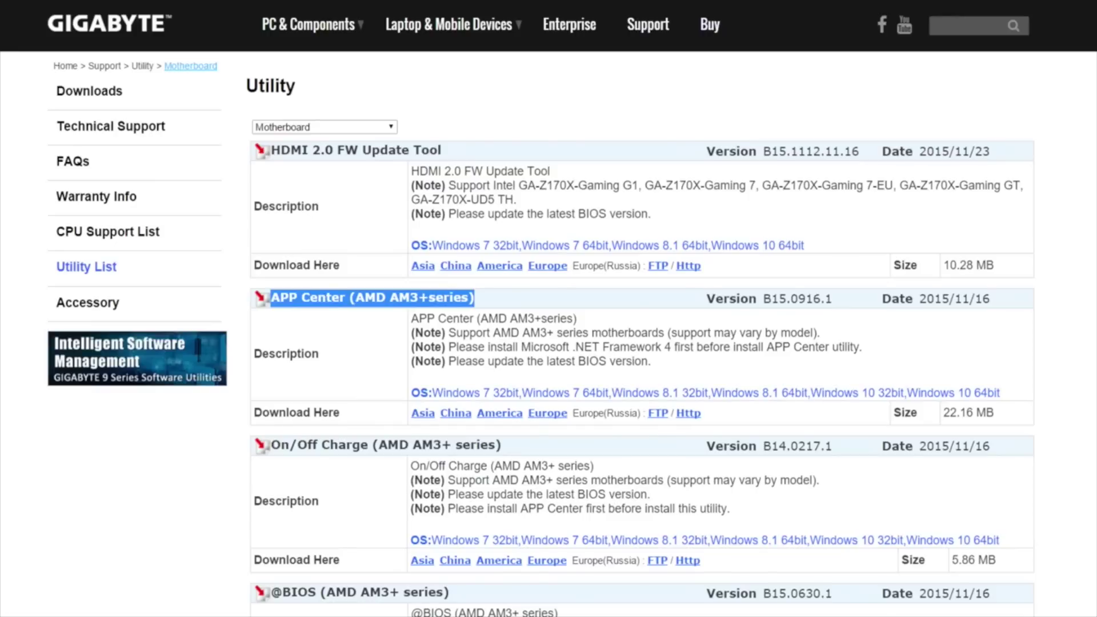
scroll(642, 343, down, 10)
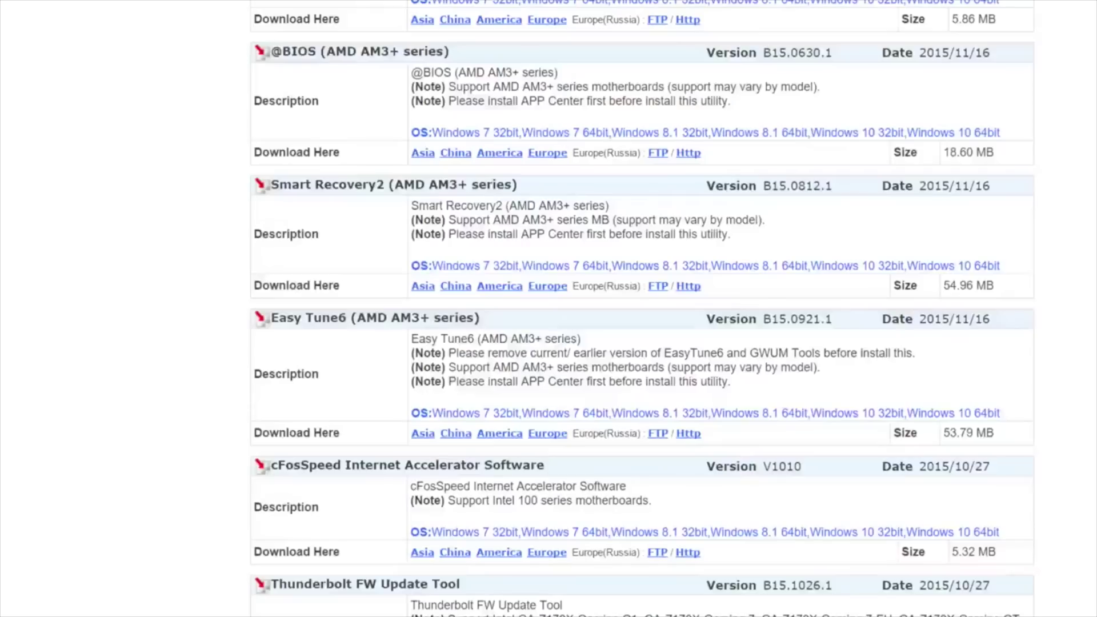
drag(480, 319, 293, 319)
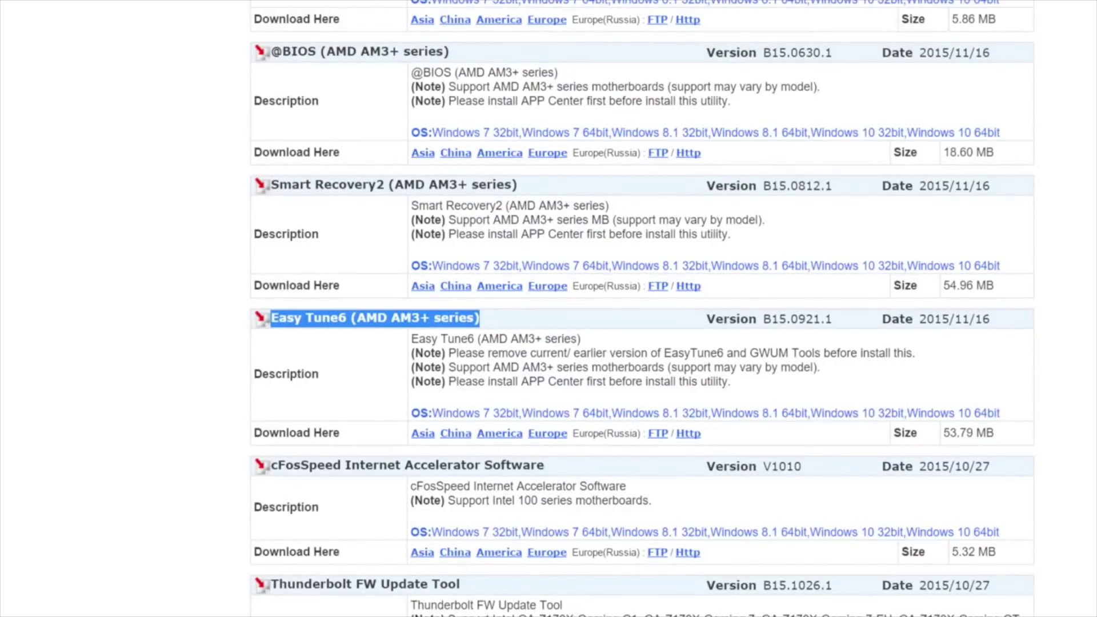
scroll(642, 342, up, 10)
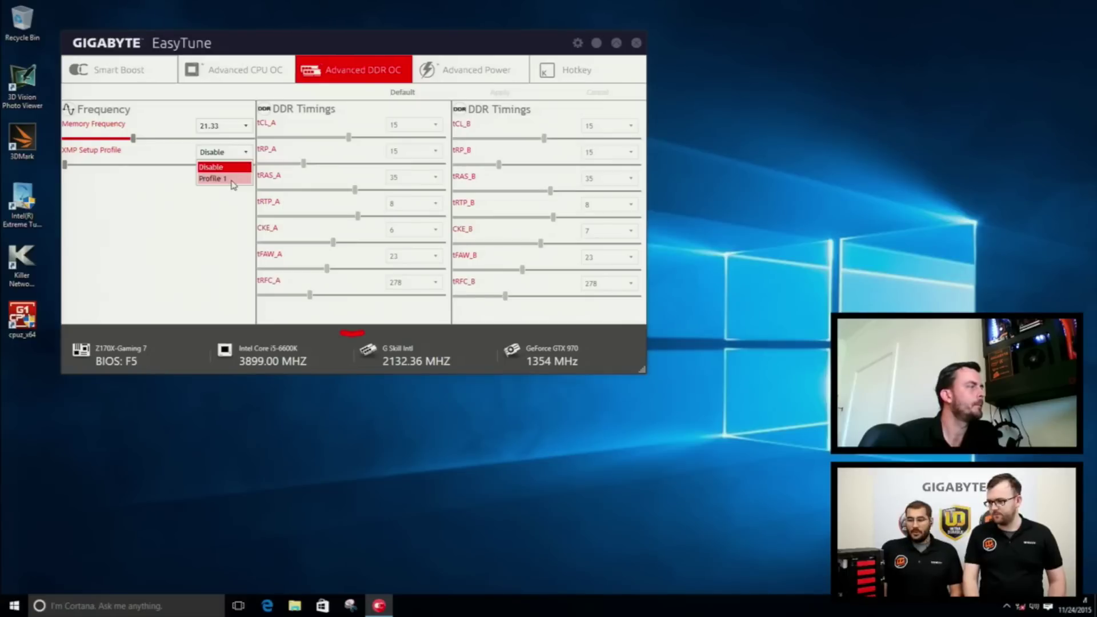
- Set the memory XMP Setup Profile to Profile 1 and apply it
click(232, 178)
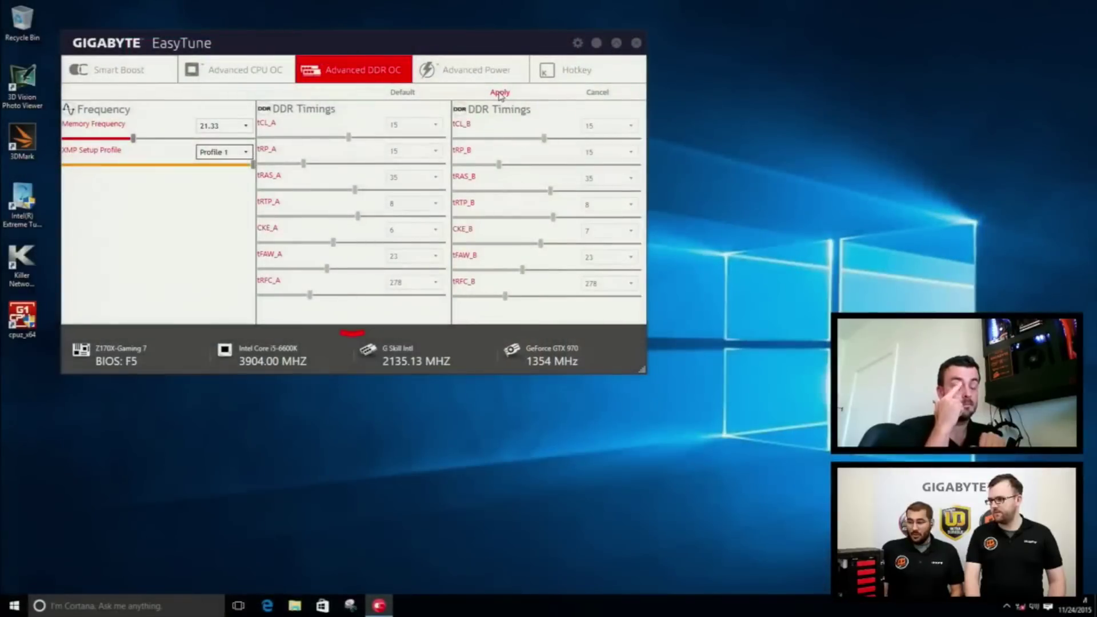
click(500, 93)
click(500, 95)
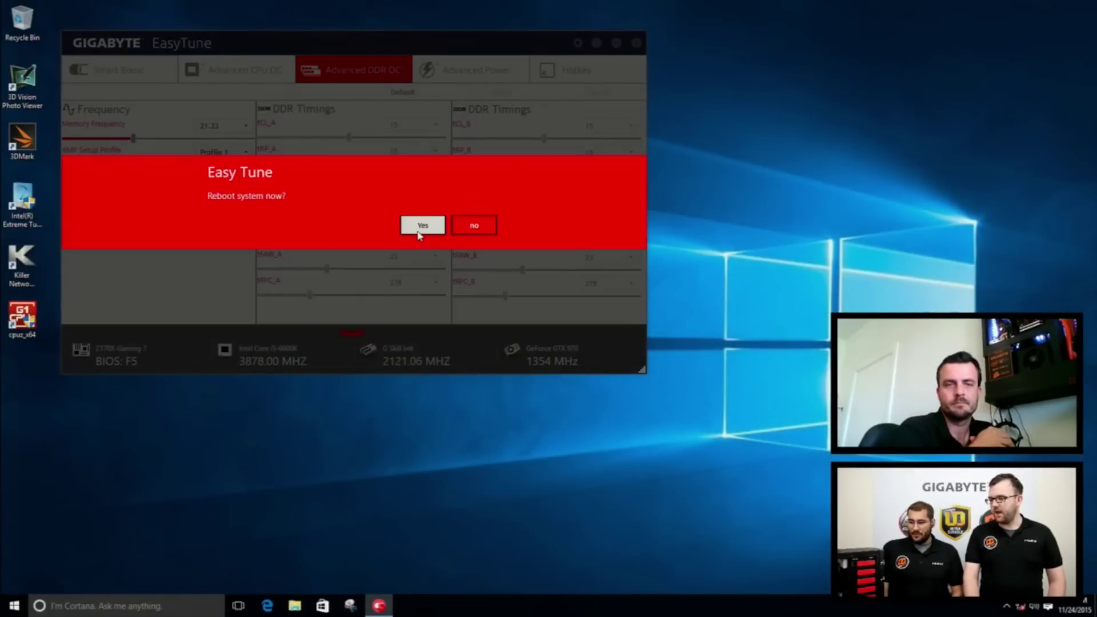
- Confirm the reboot so the XMP Profile 1 memory setting takes effect
click(420, 232)
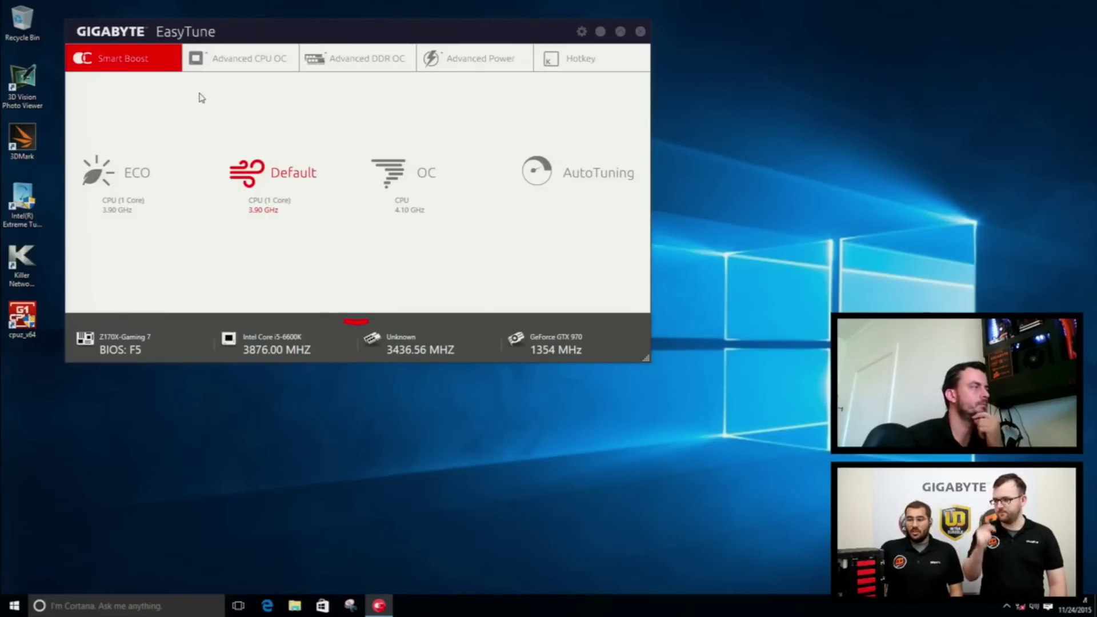
- Reset the CPU settings to defaults on Advanced CPU OC and set all four active-core ratios to 45
click(229, 62)
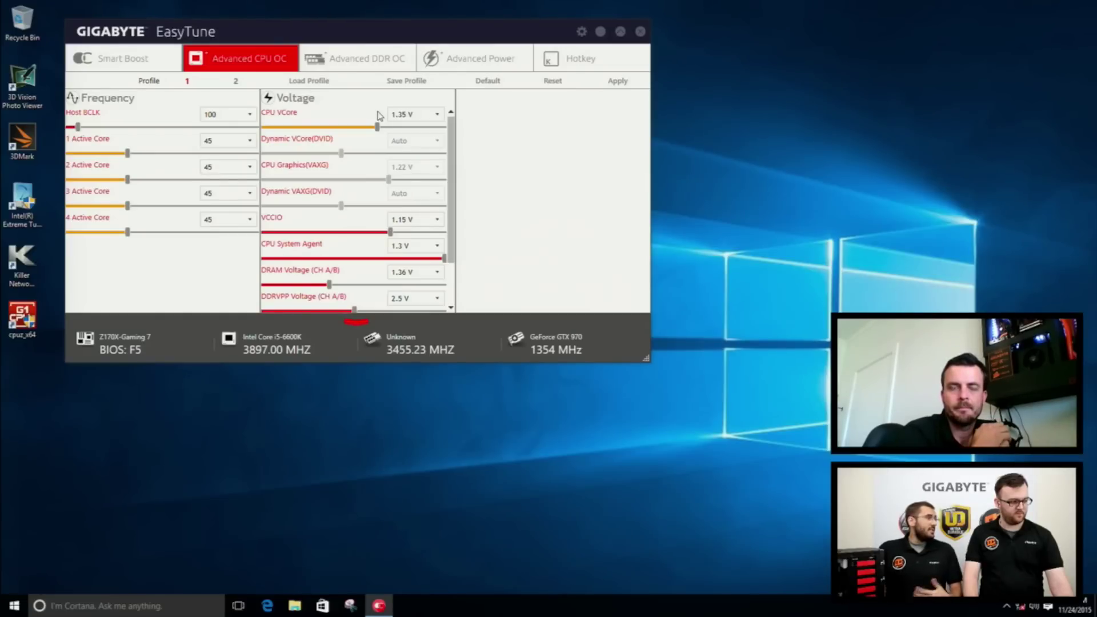
click(552, 81)
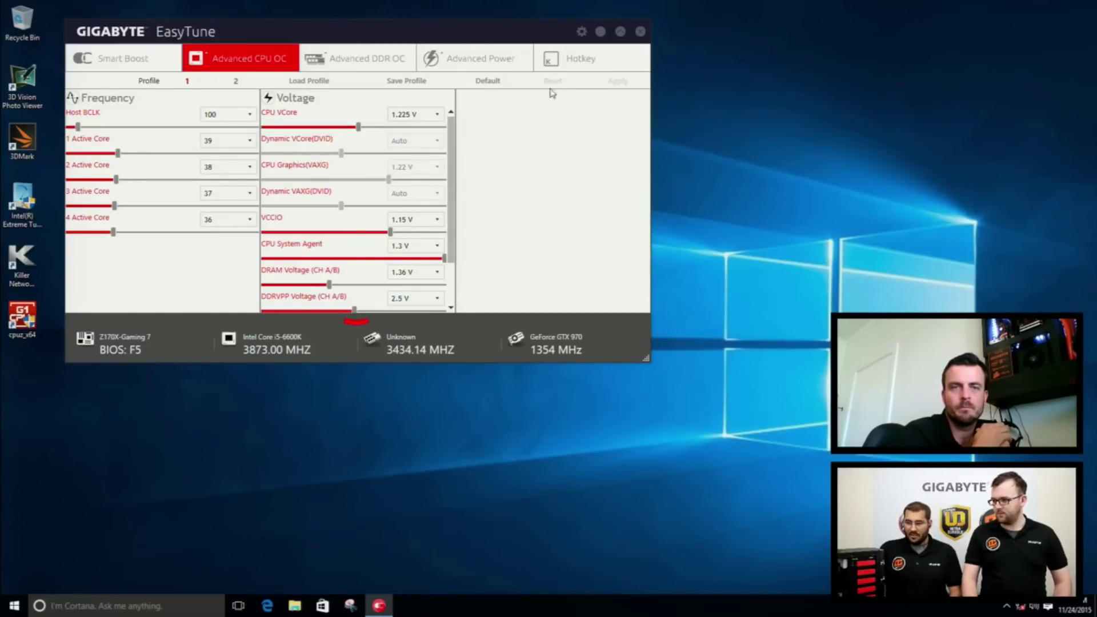
click(249, 221)
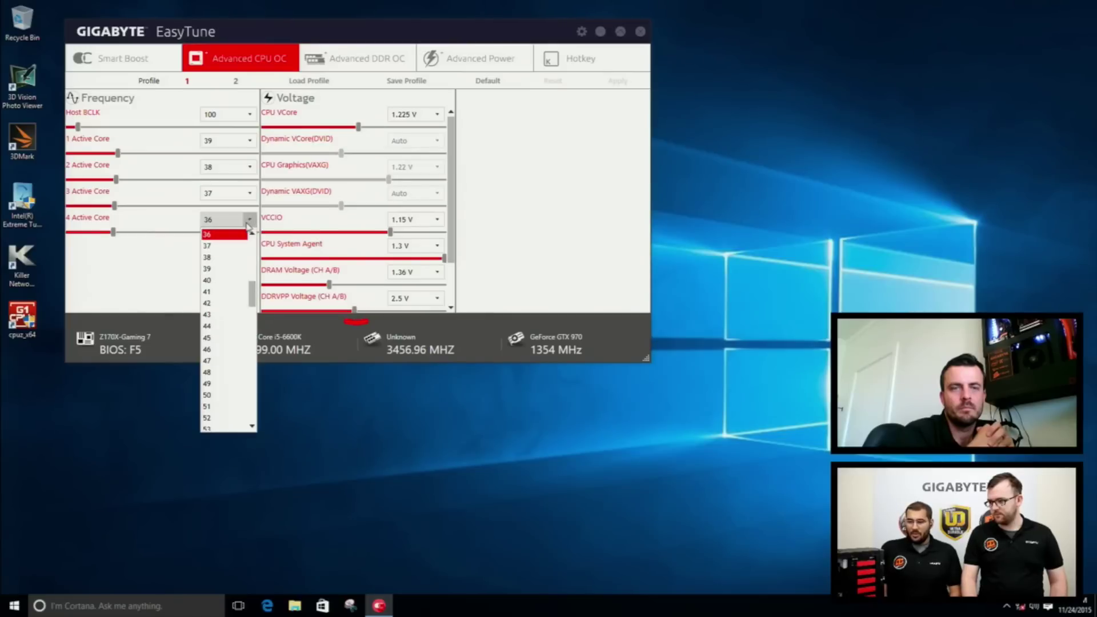
click(216, 338)
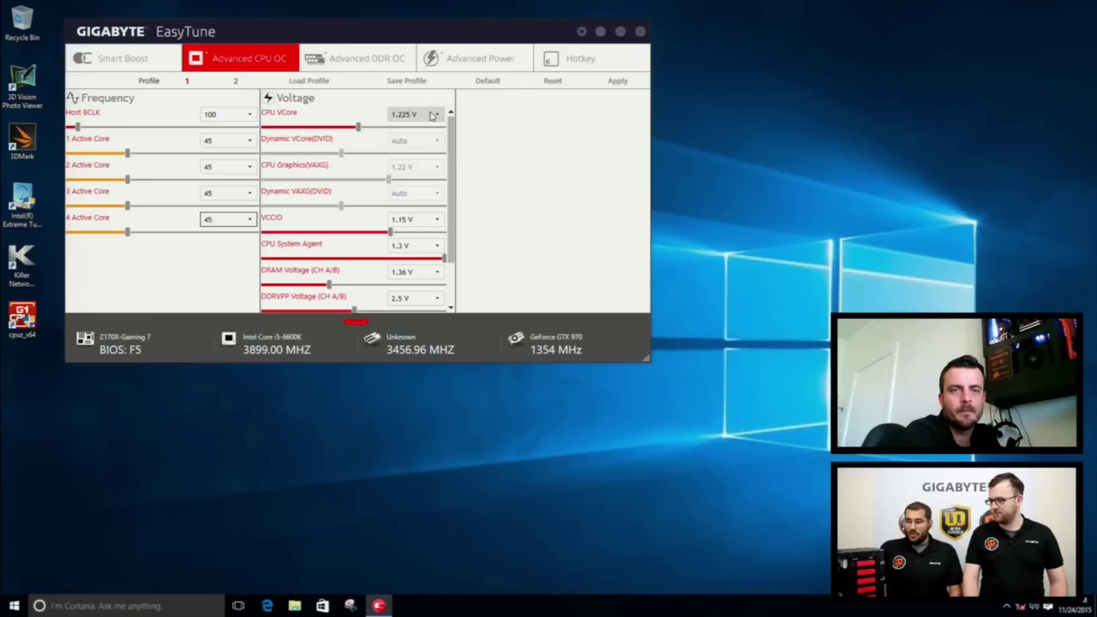
- Change the CPU VCore setting from 1.225 V to 1.35 V
click(437, 116)
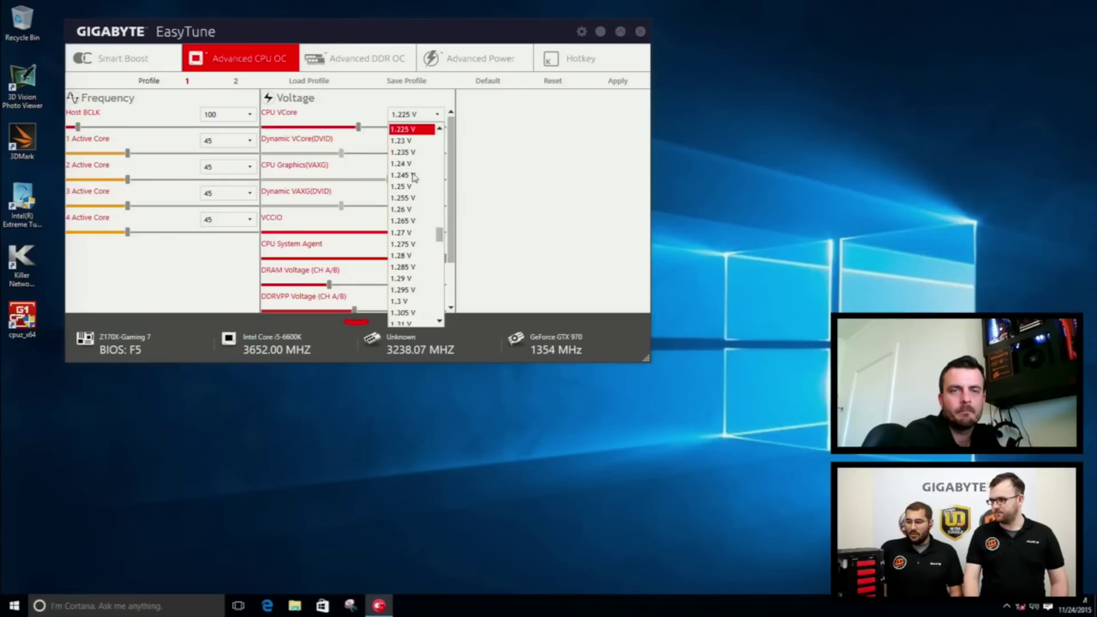
scroll(410, 249, down, 4)
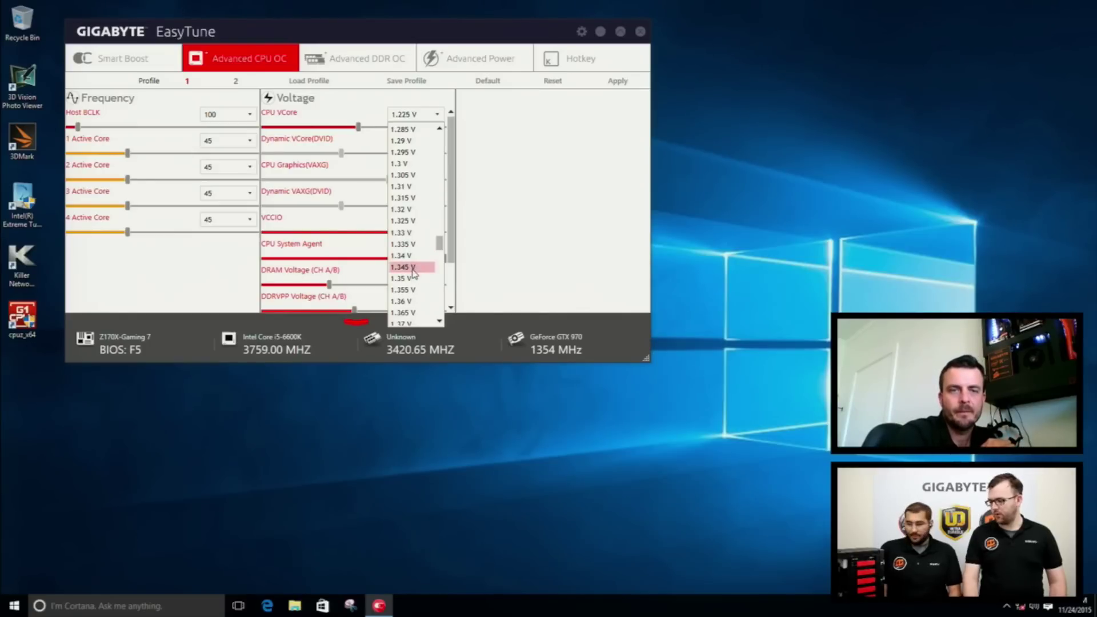
click(405, 280)
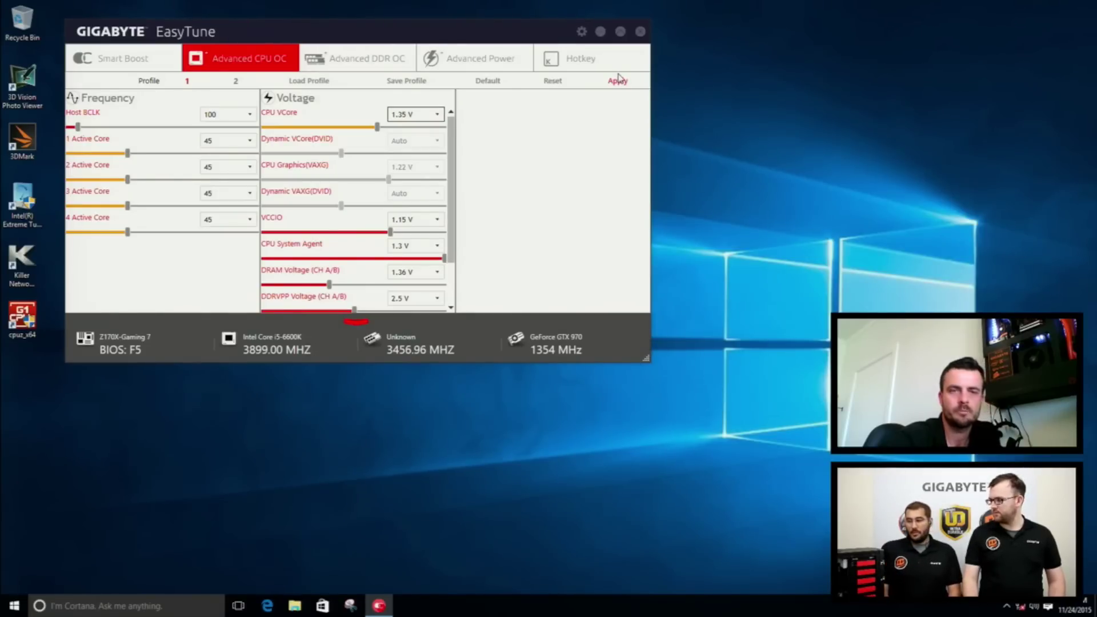
- Apply the 45x ratio and 1.35 V overclock, then close EasyTune
click(622, 84)
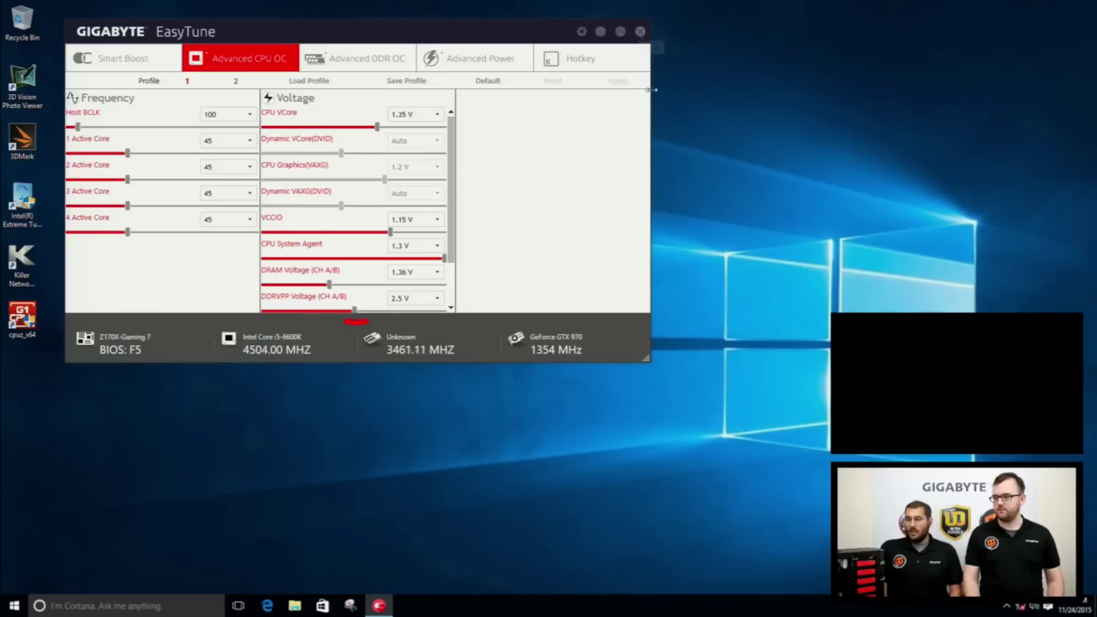
click(641, 32)
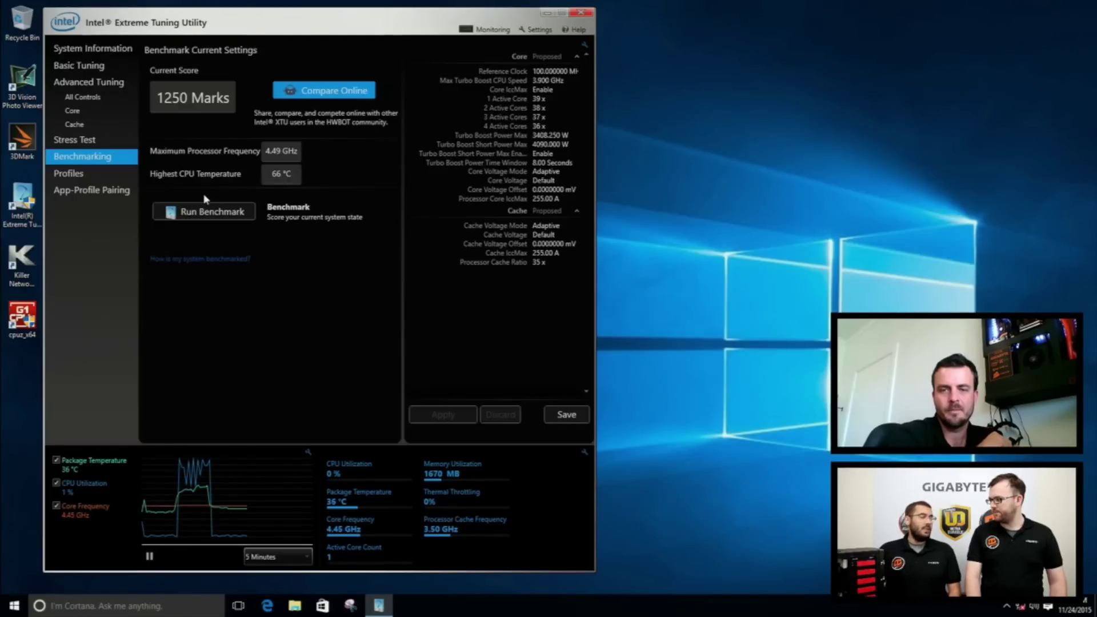
- Close the Intel tuning utility and return to EasyTune's Advanced CPU OC settings
click(582, 12)
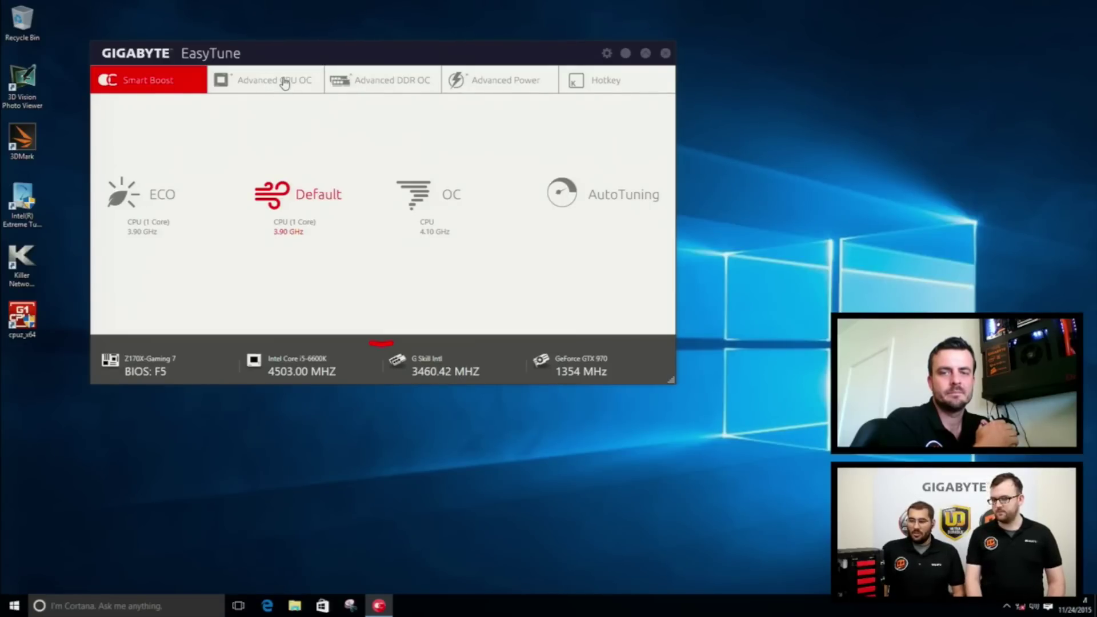
click(281, 81)
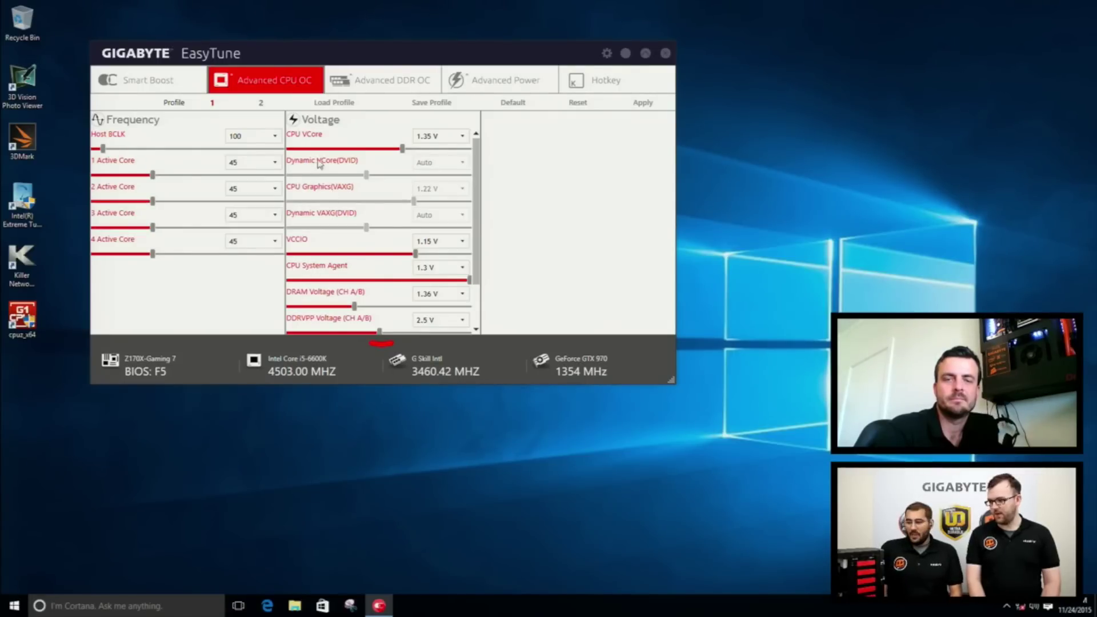
- Set CPU VCore to 1.4 V and apply the change
click(460, 138)
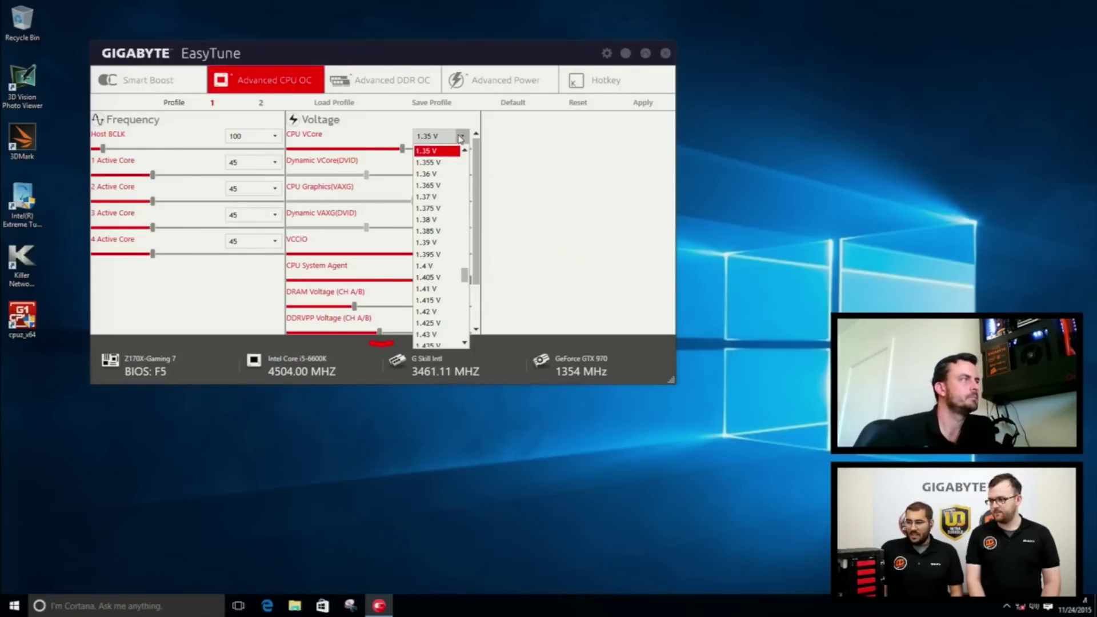
click(434, 267)
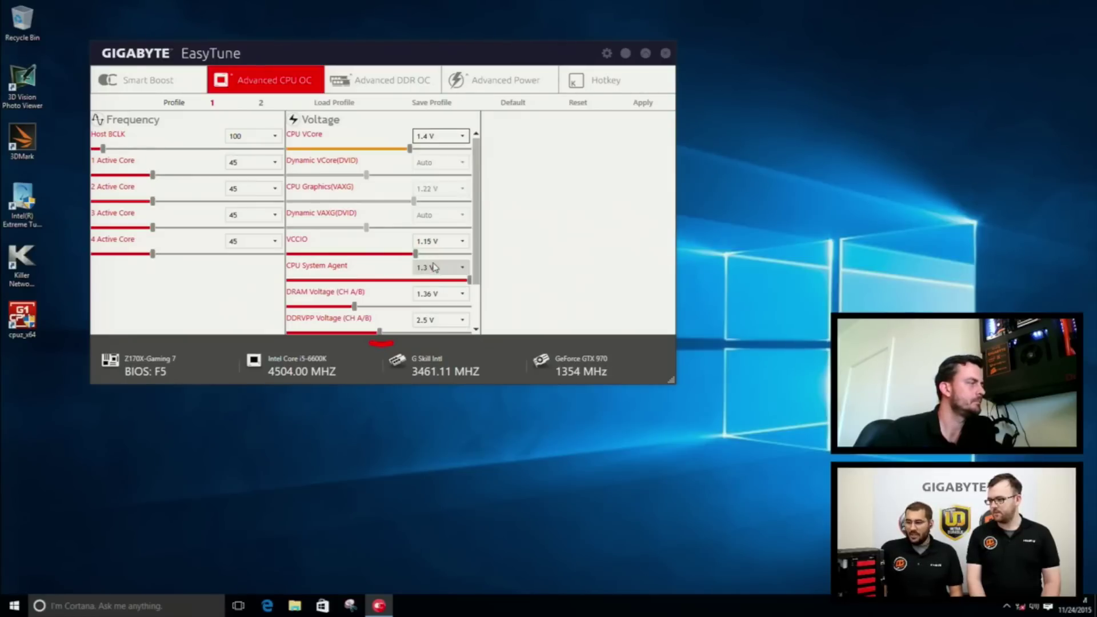
click(650, 109)
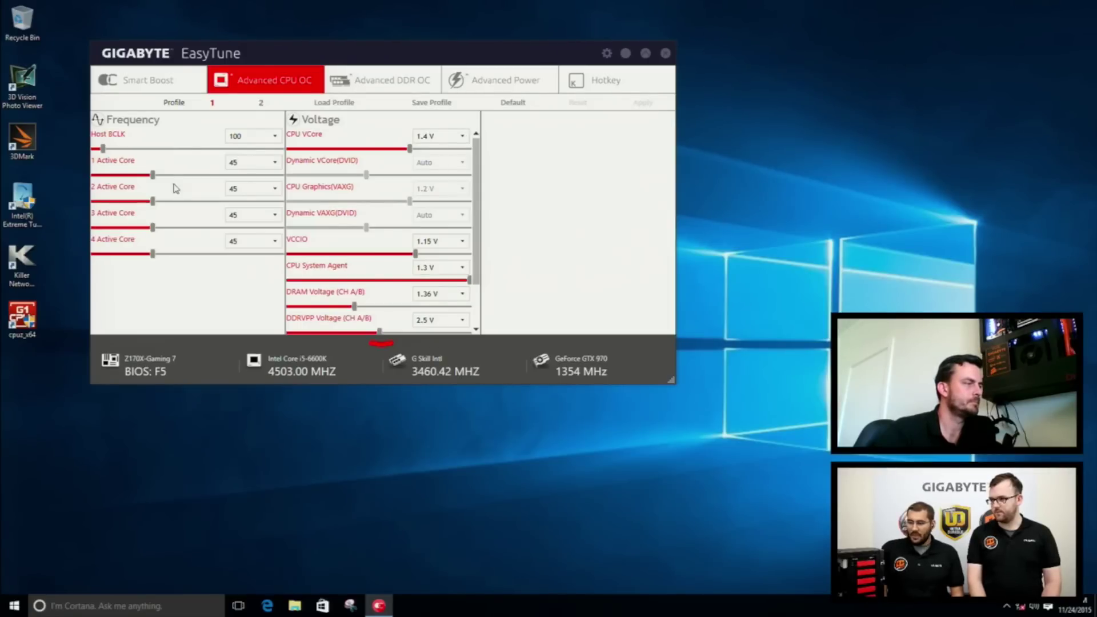
- Set the 4 Active Core ratio to 46 and apply it
click(274, 244)
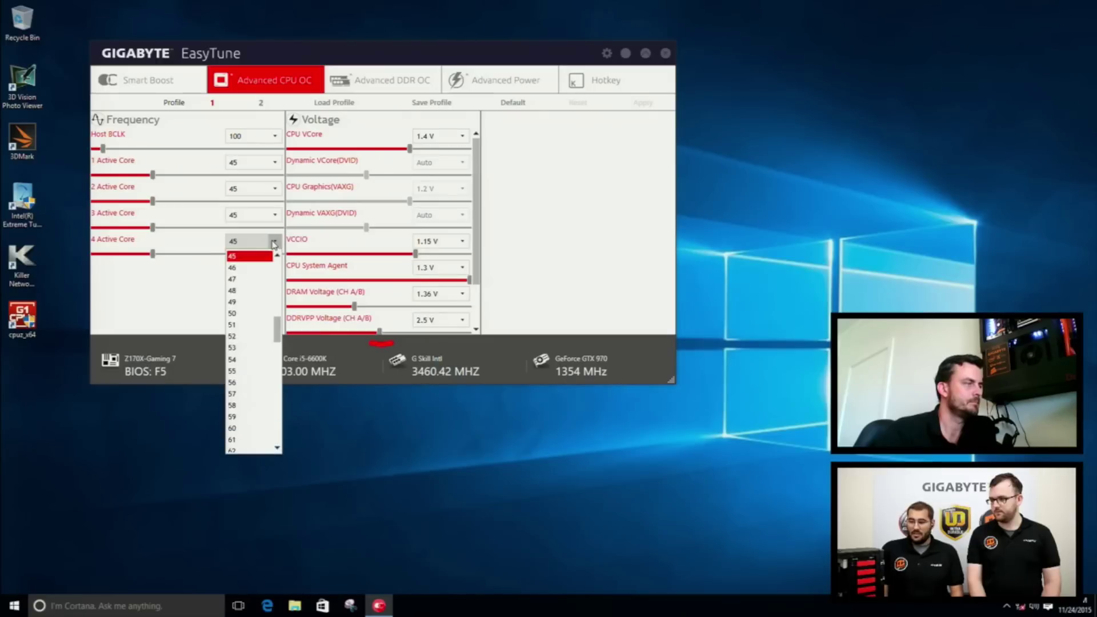
click(241, 268)
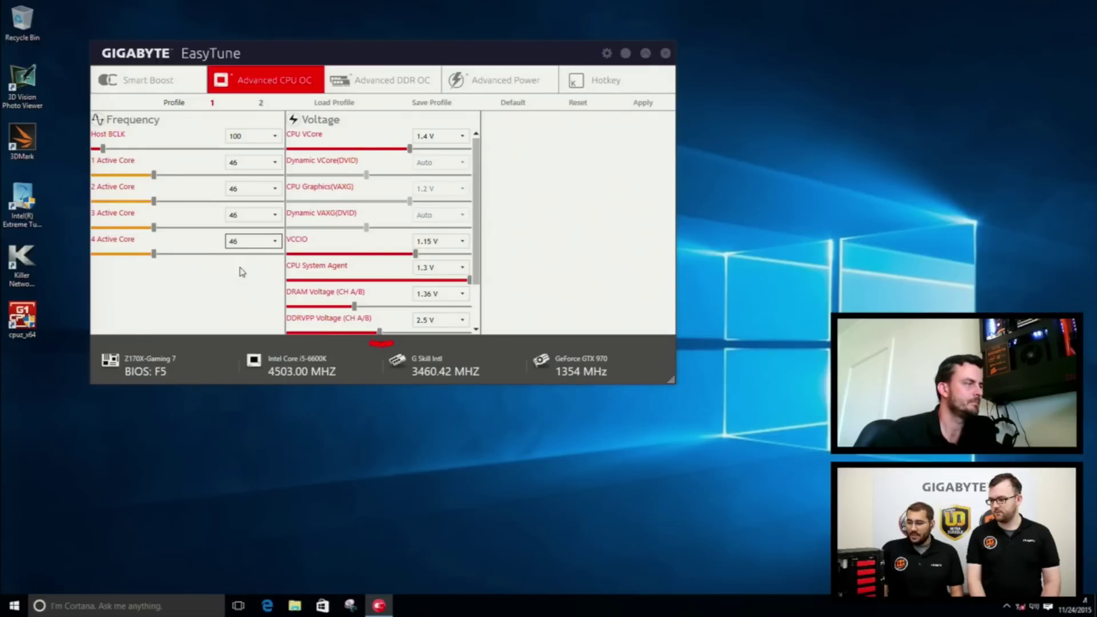
click(642, 107)
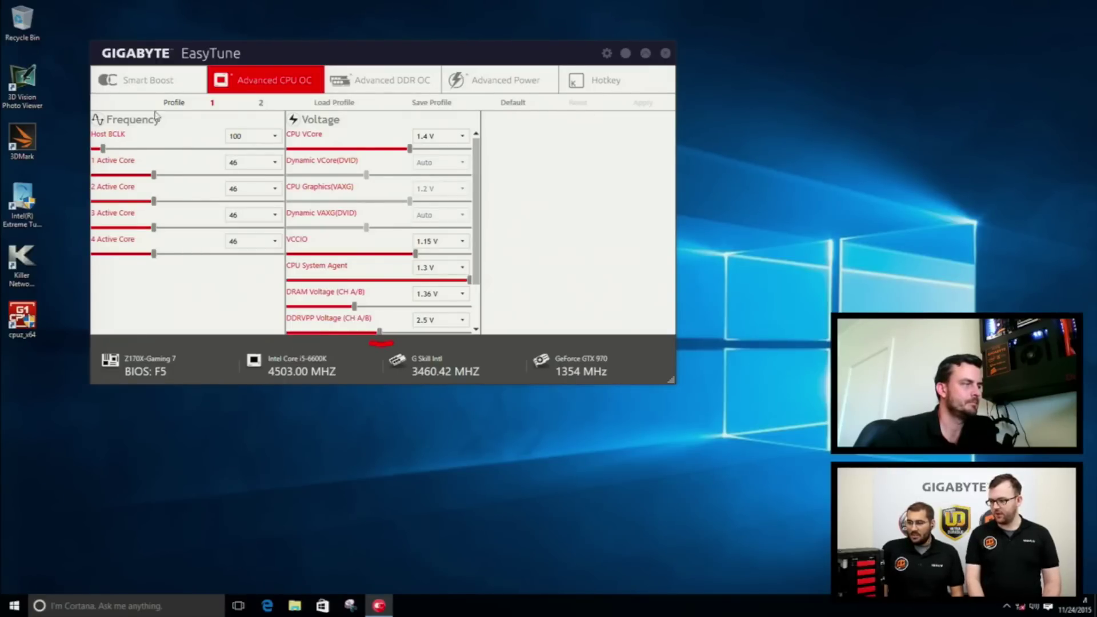
drag(268, 55, 265, 44)
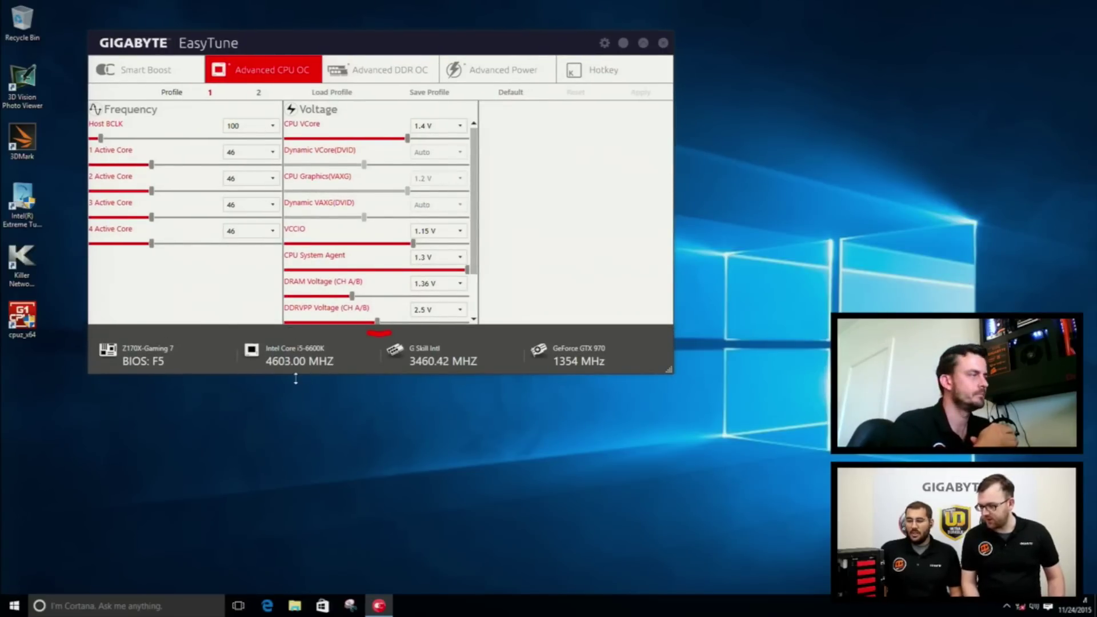
- Raise the 4 Active Core ratio to 47 and apply it
click(274, 234)
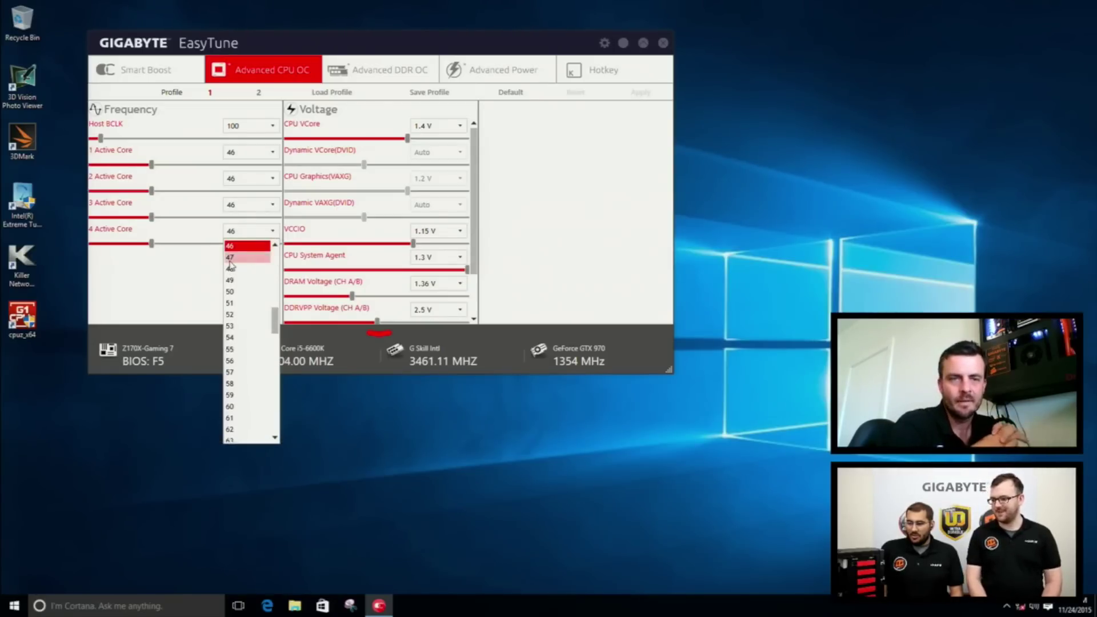
click(230, 258)
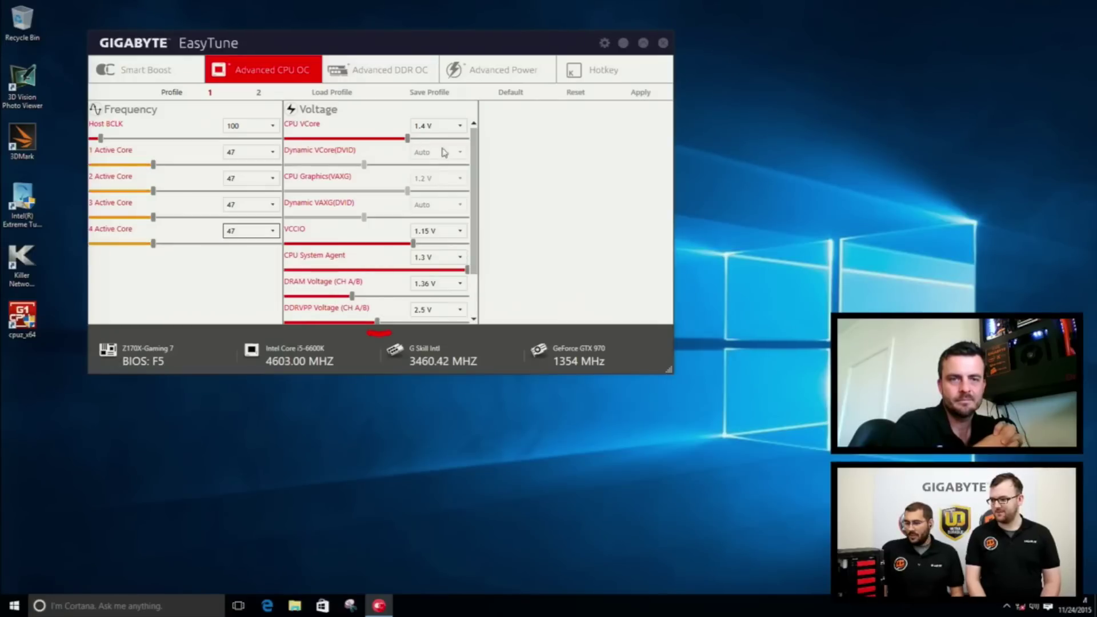
click(647, 97)
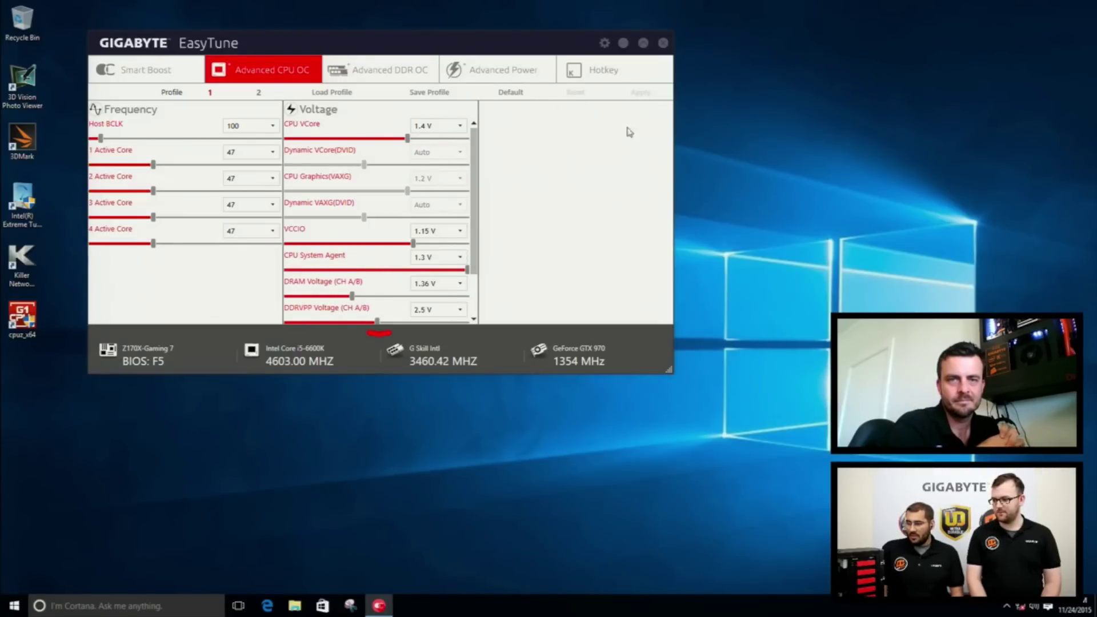
mouse_move(382, 39)
mouse_down()
mouse_move(404, 39)
mouse_move(387, 36)
mouse_up()
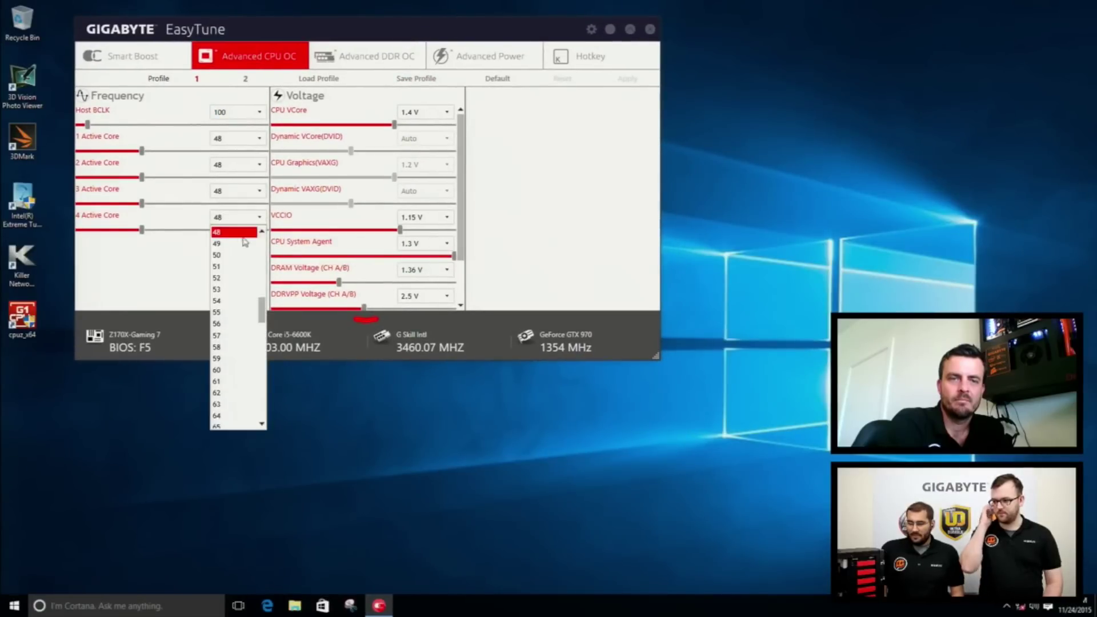
- Set all four active-core ratios to 49 and apply them
click(225, 245)
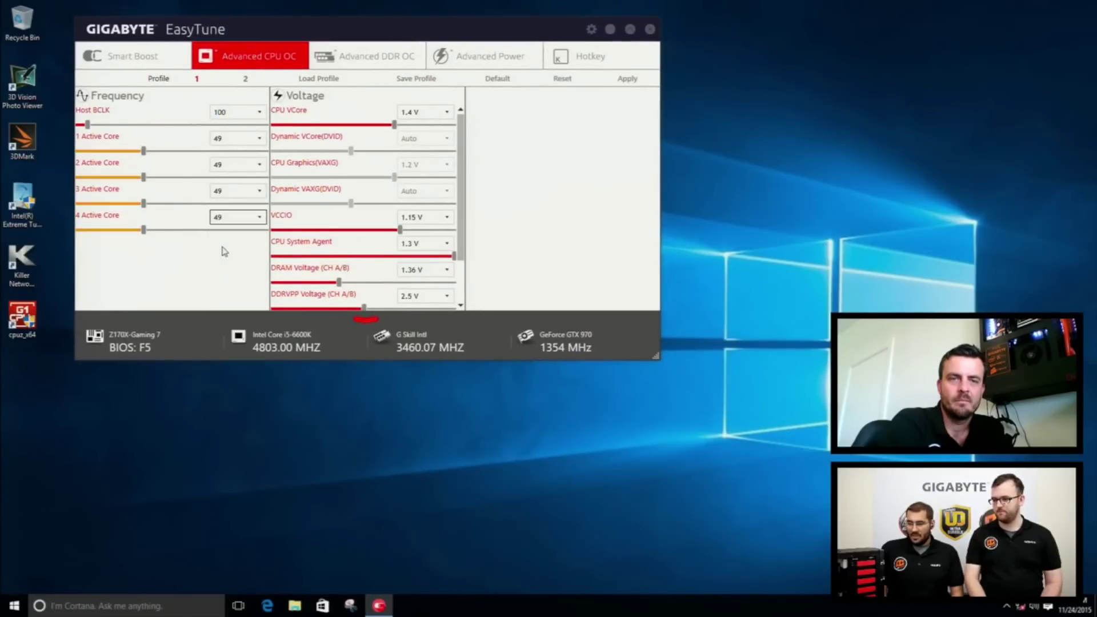
click(629, 80)
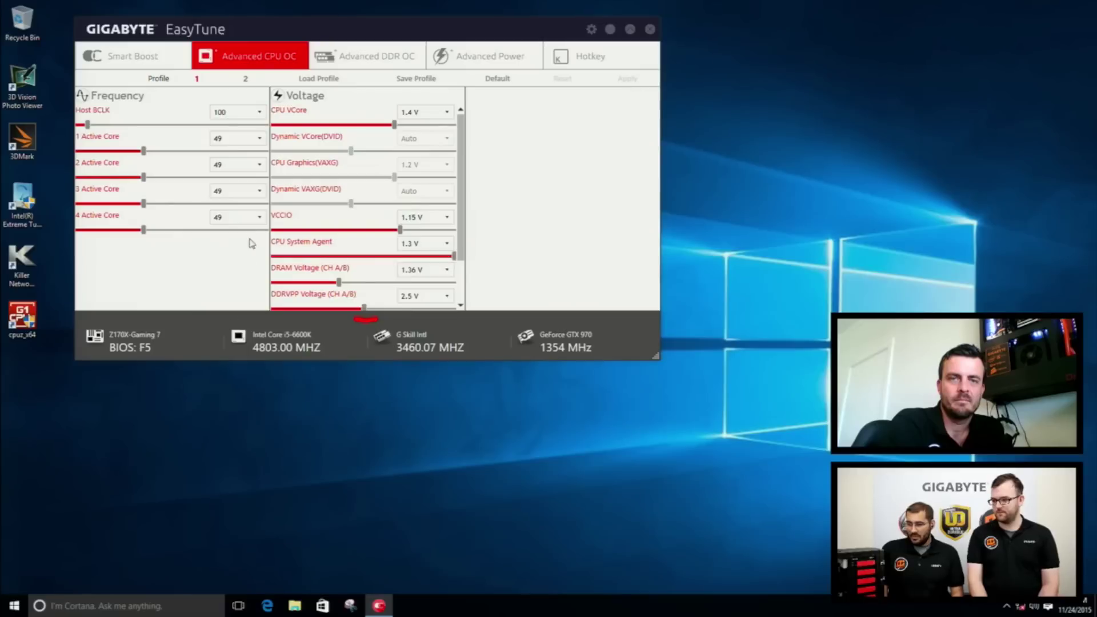